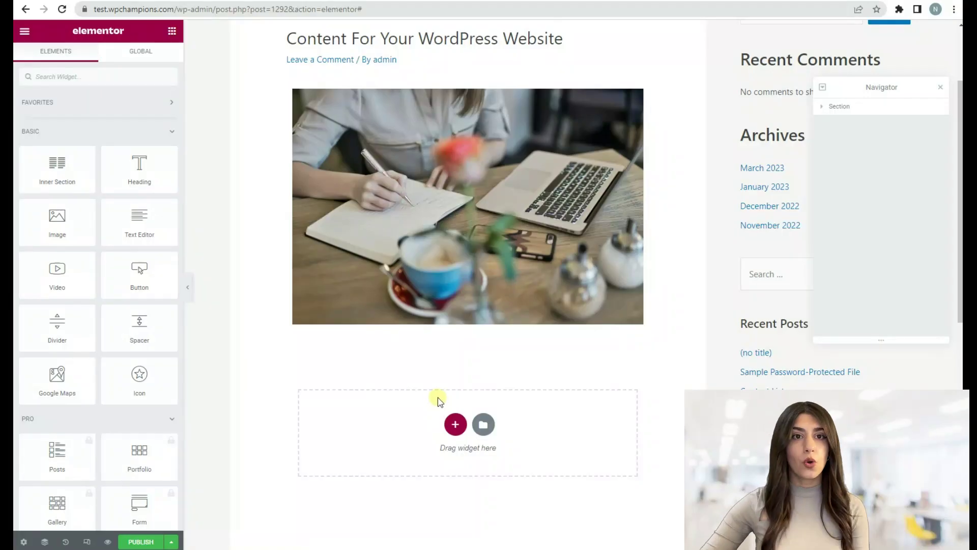
Add a one-column section below the image and drop a Button widget into it
click(455, 424)
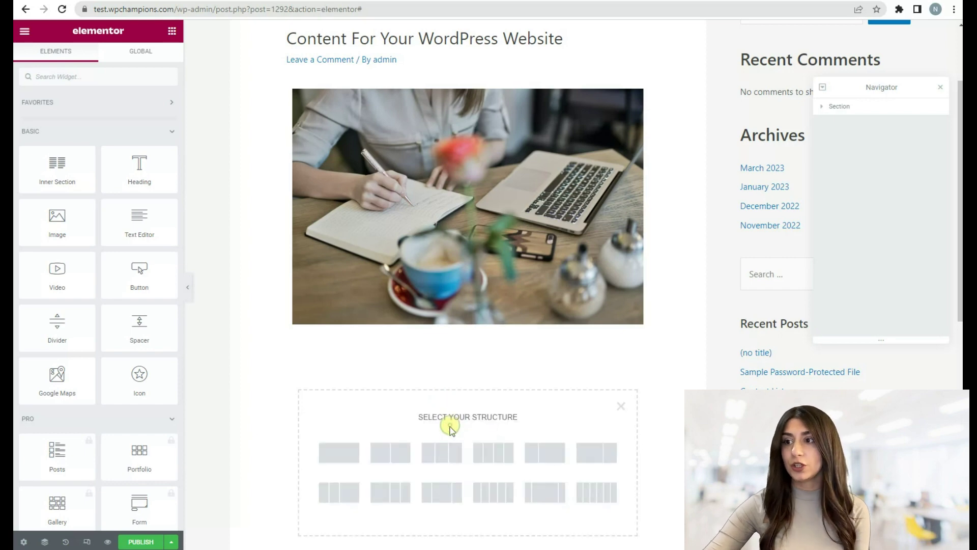
click(328, 450)
click(364, 361)
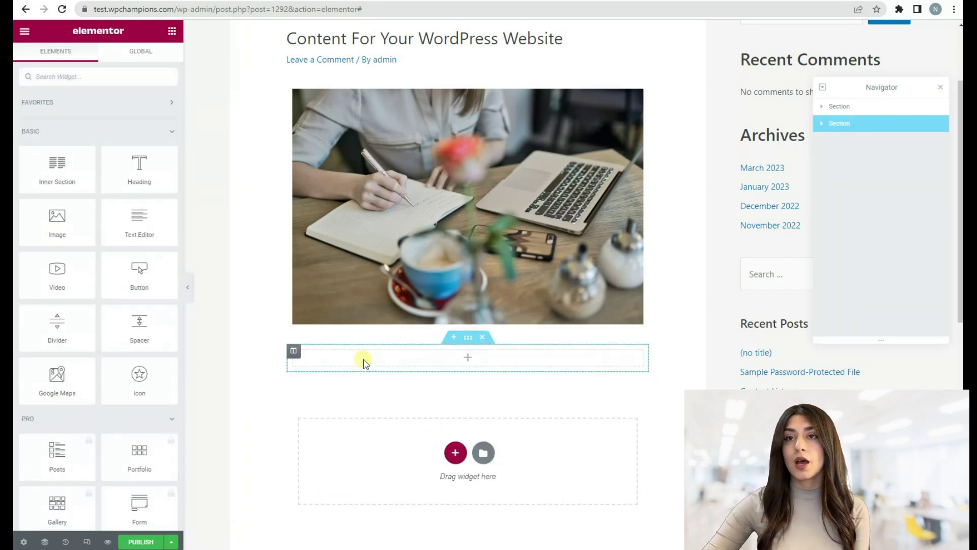
click(44, 53)
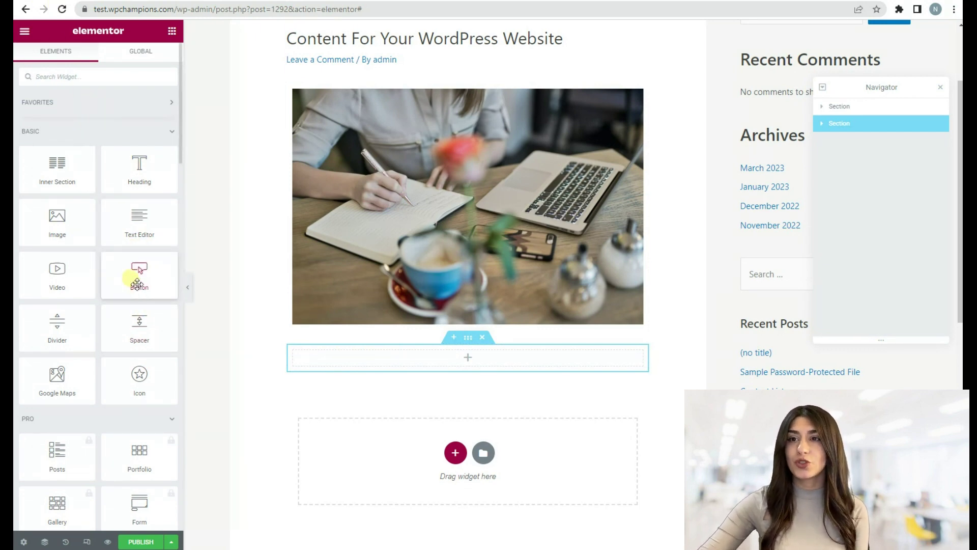
drag(136, 282, 323, 363)
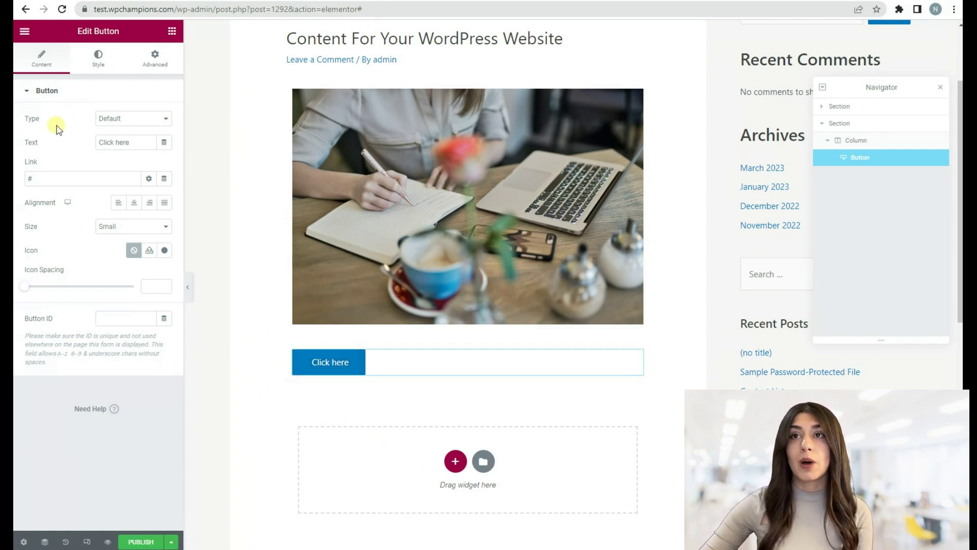
click(122, 116)
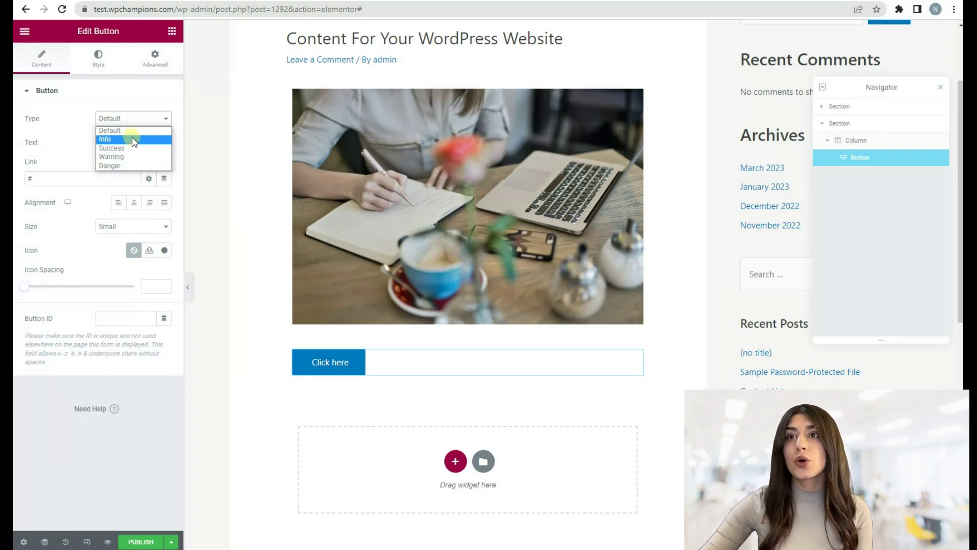
click(132, 138)
click(113, 120)
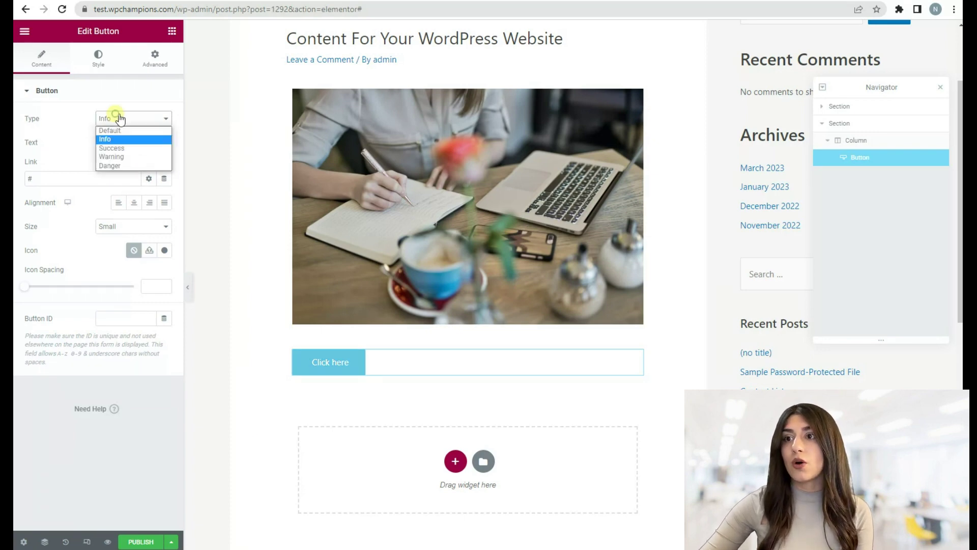
click(122, 142)
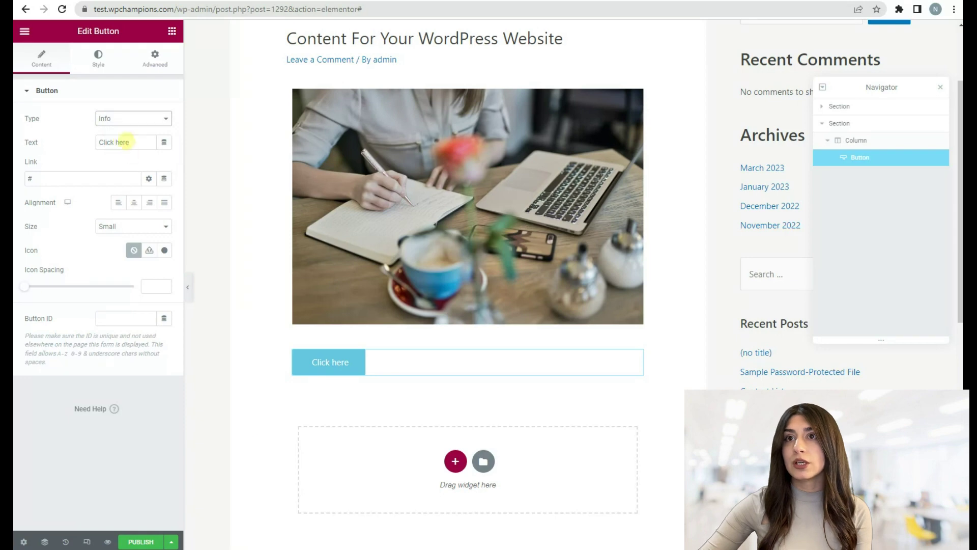
click(125, 118)
click(131, 163)
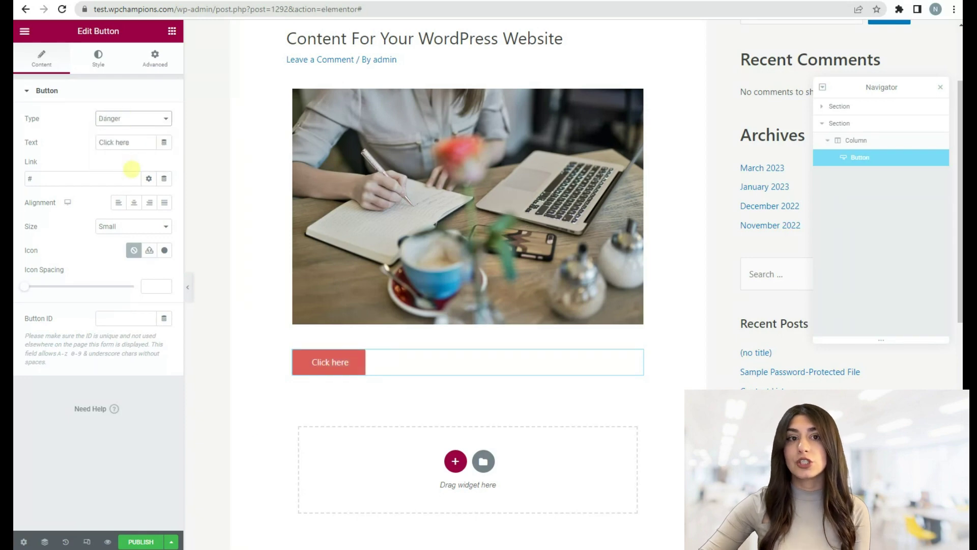
click(115, 124)
click(135, 132)
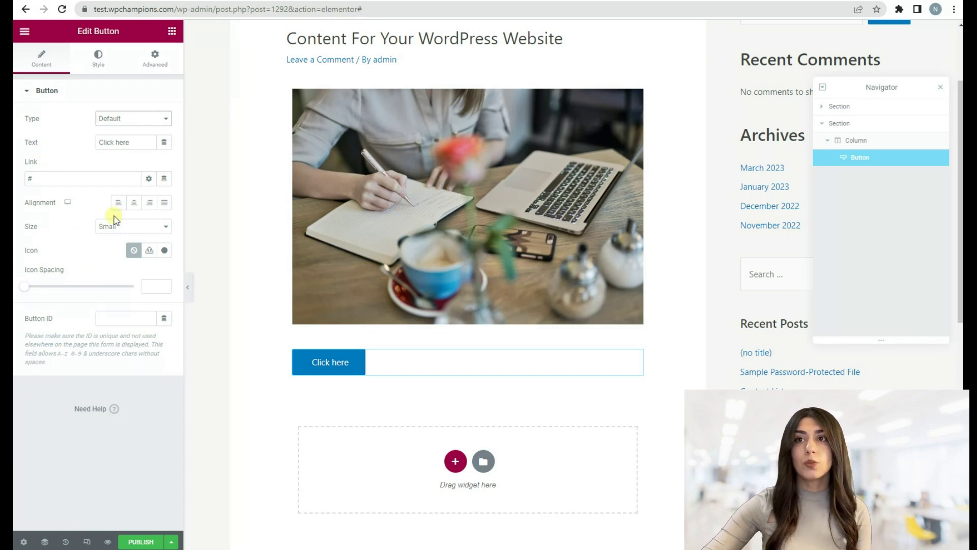
Replace the button label 'Click here' with 'Call To Action'
triple_click(131, 142)
key(BackSpace)
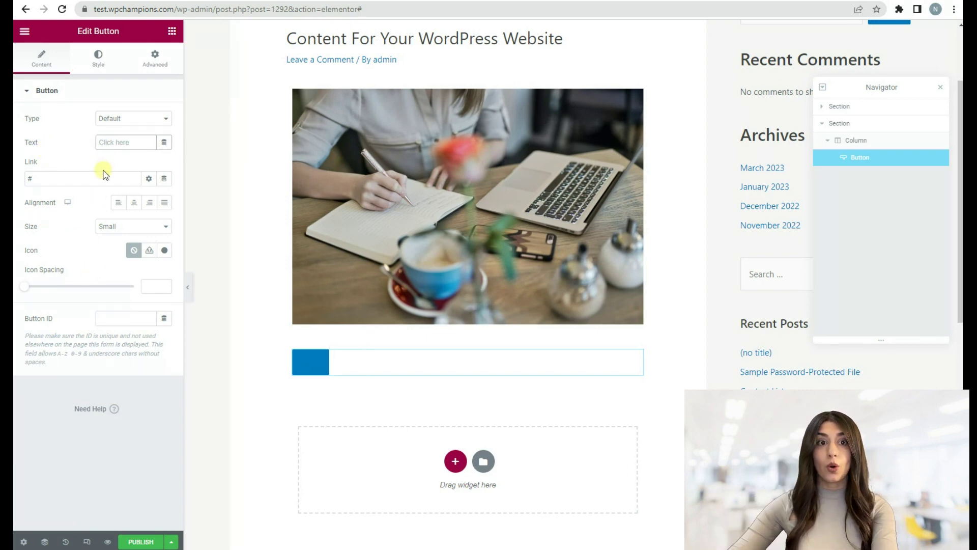
text(Call To )
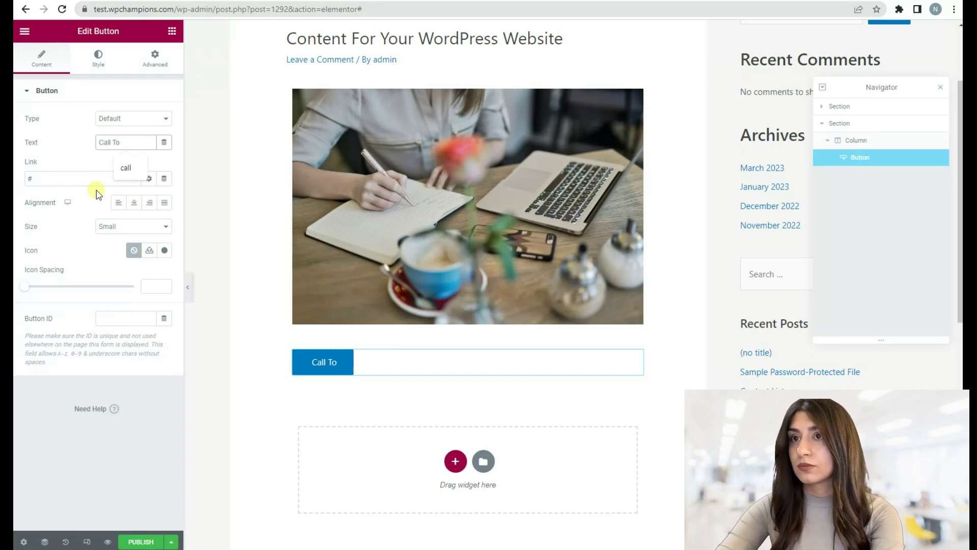
text(Act)
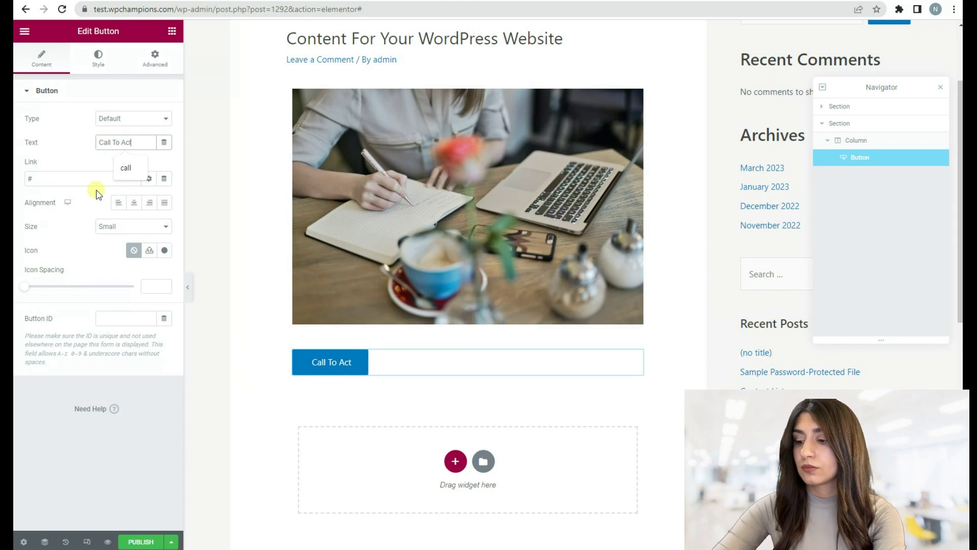
text(ion)
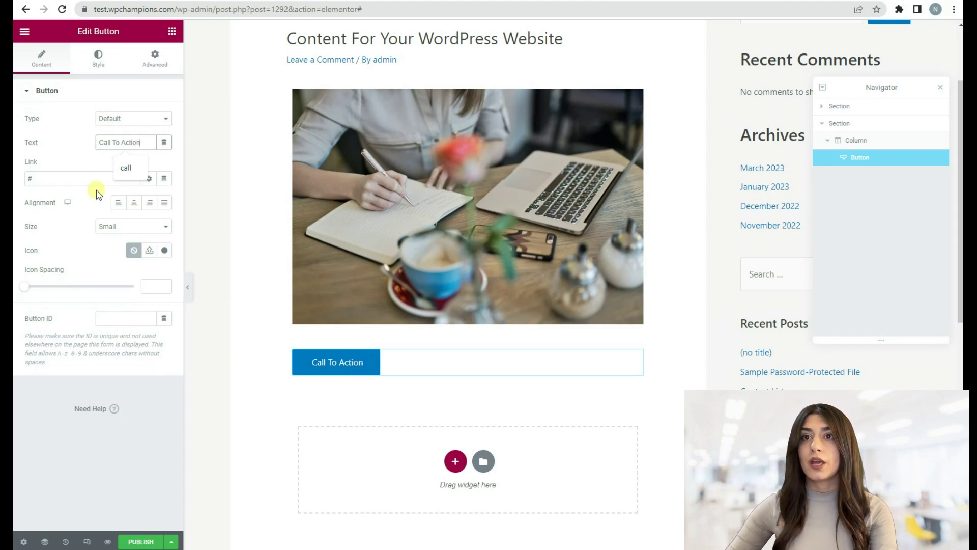
click(79, 179)
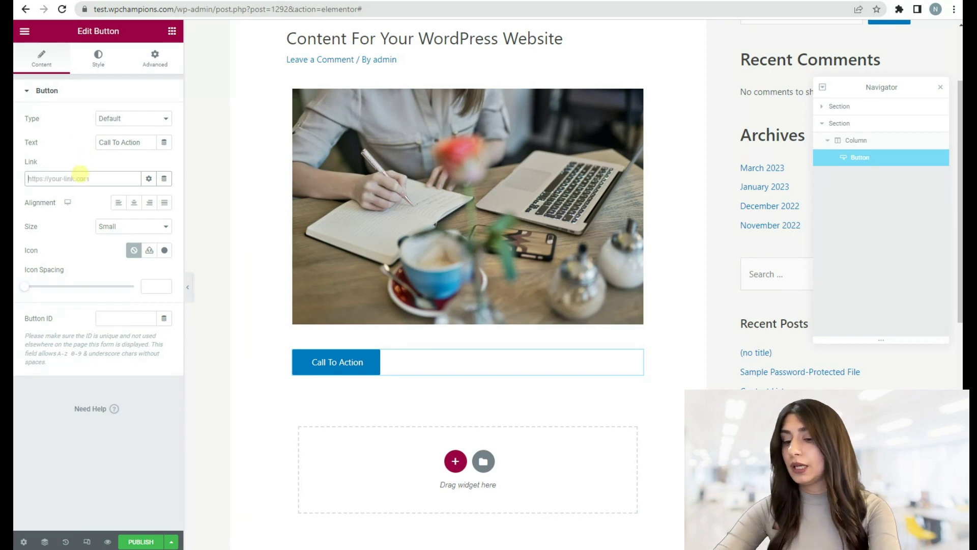
text(https://test.wpchampions.com/)
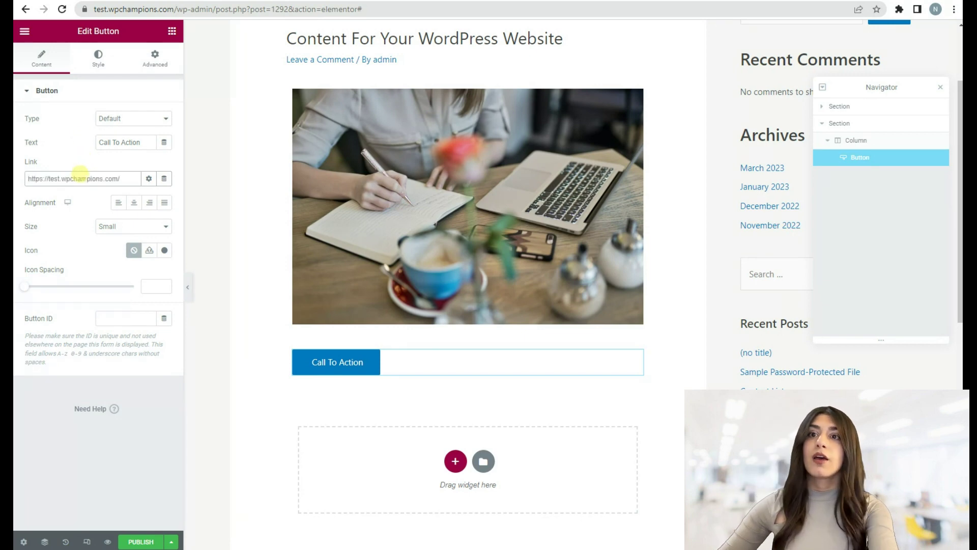
click(117, 203)
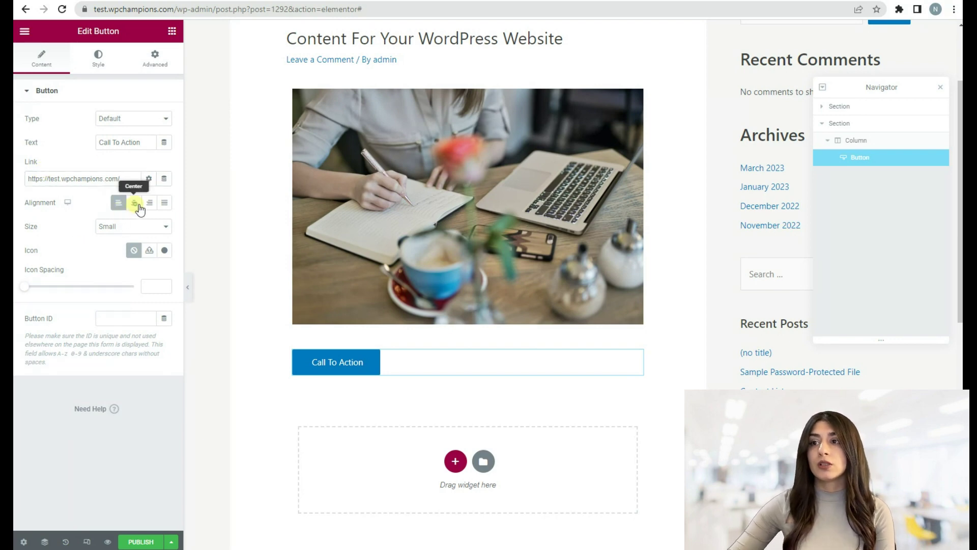
click(134, 204)
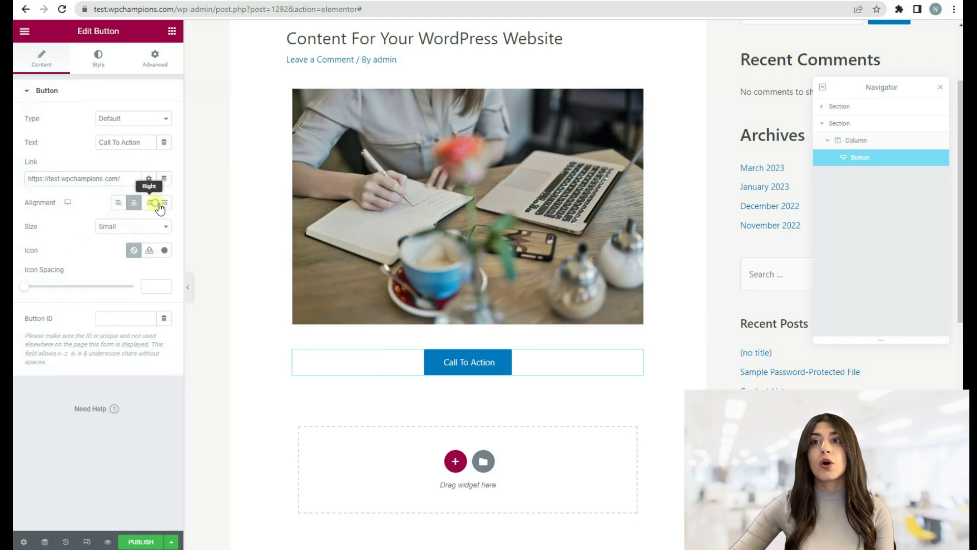
click(155, 203)
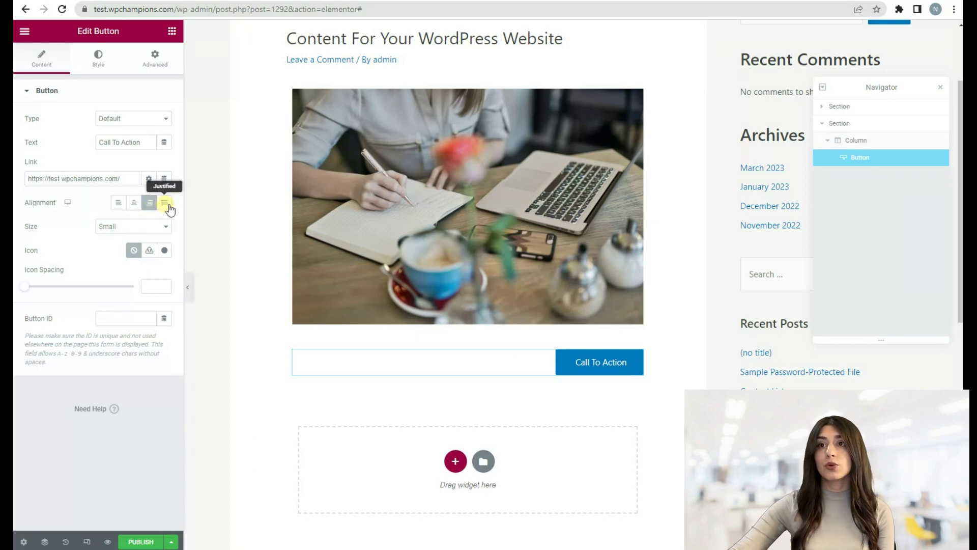
click(164, 204)
click(134, 203)
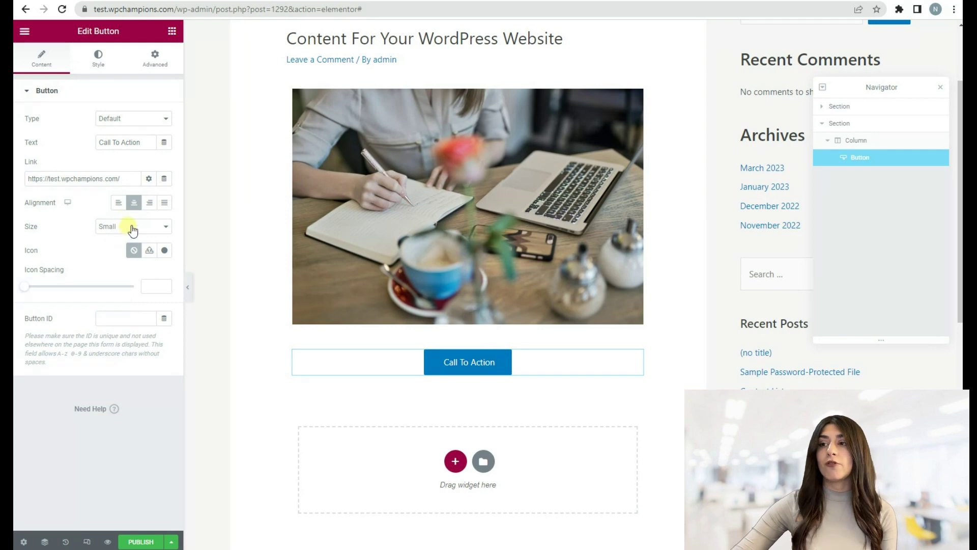
Set the button size to Medium
click(104, 227)
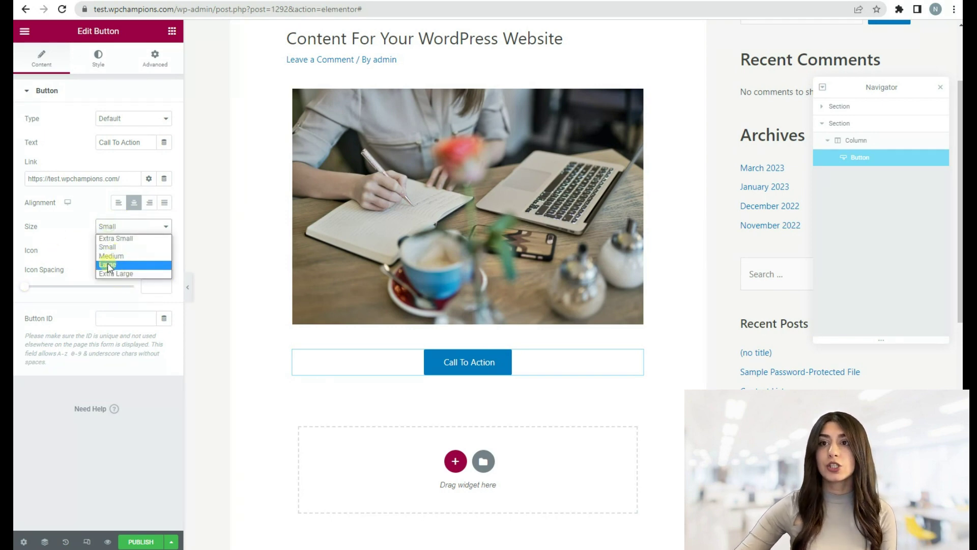
click(108, 264)
click(116, 225)
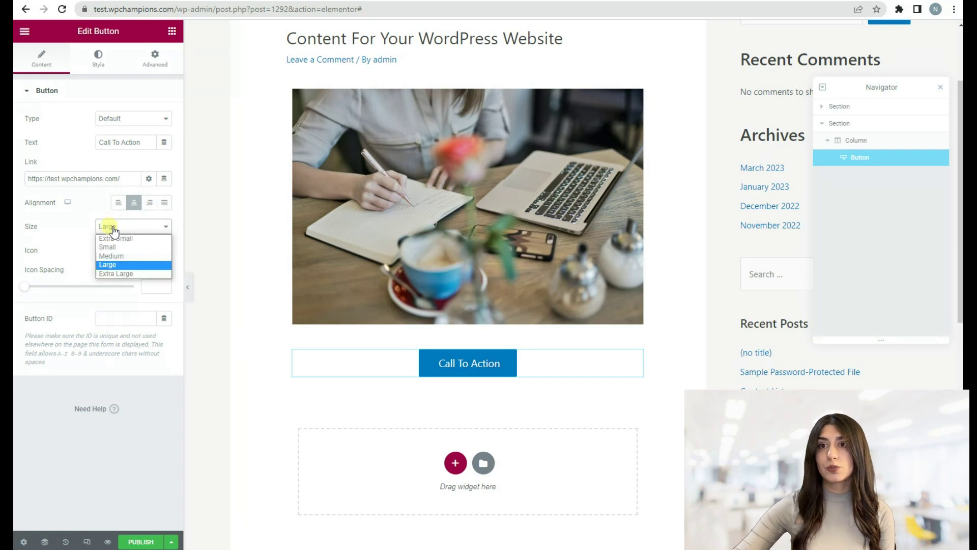
click(118, 257)
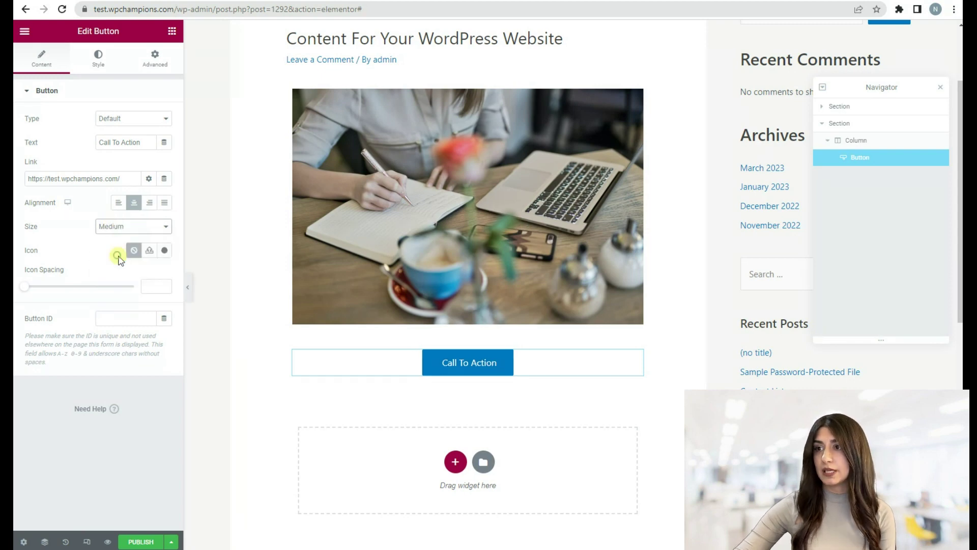
Insert the circled right-arrow icon from the Icon Library into the button
click(164, 250)
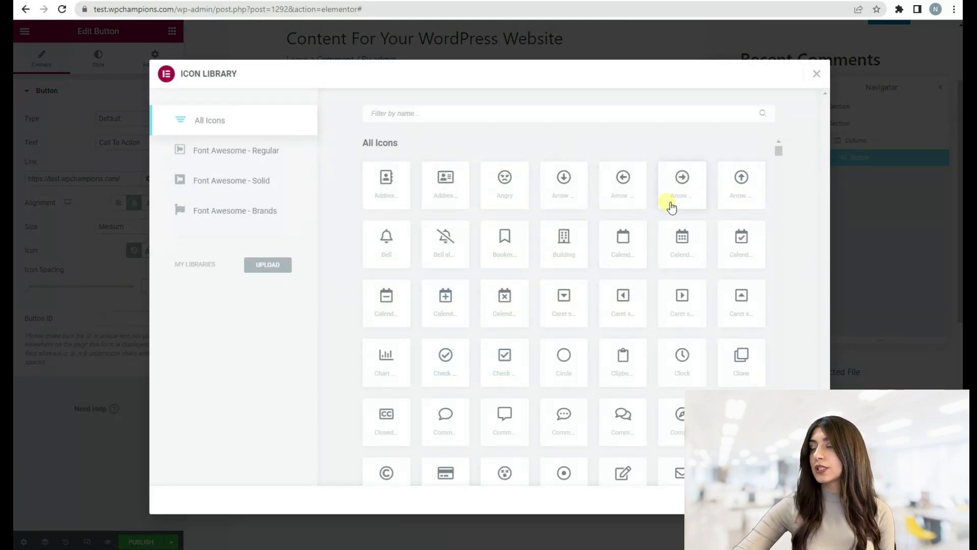
click(675, 186)
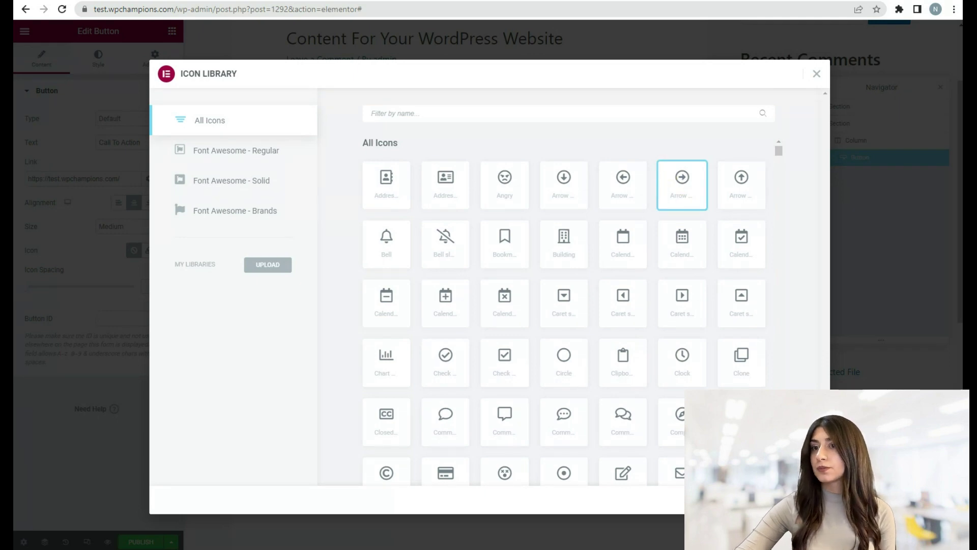
click(796, 499)
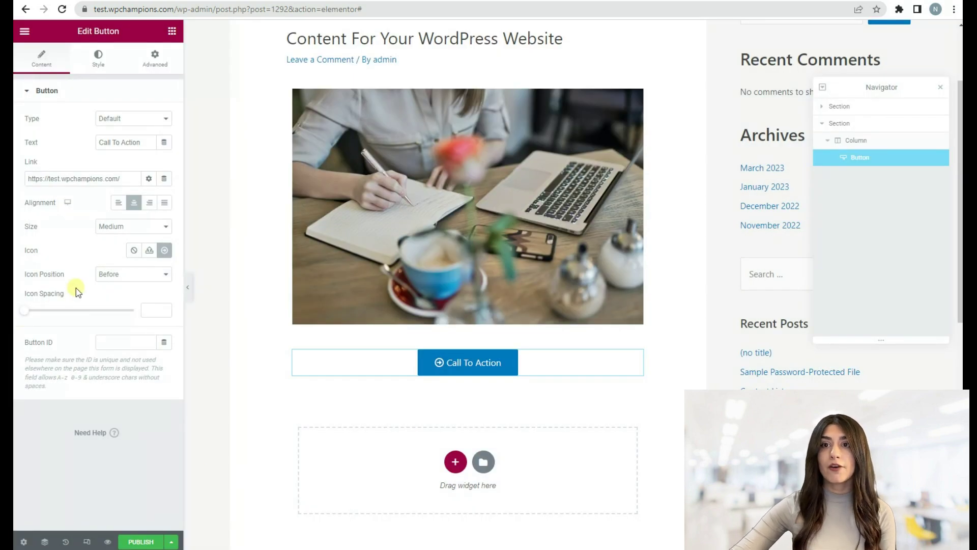
Place the icon before the text with an icon spacing of 7
click(116, 274)
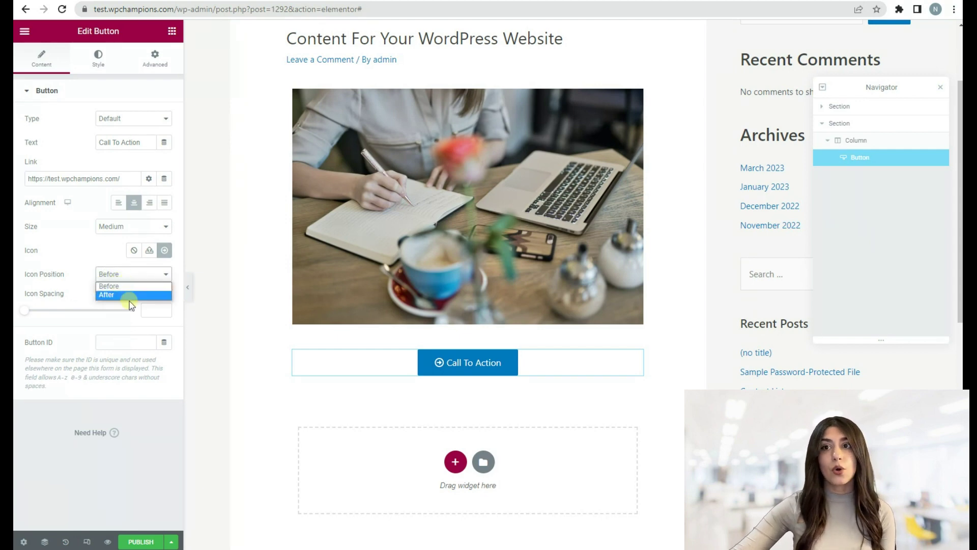
click(127, 285)
click(128, 273)
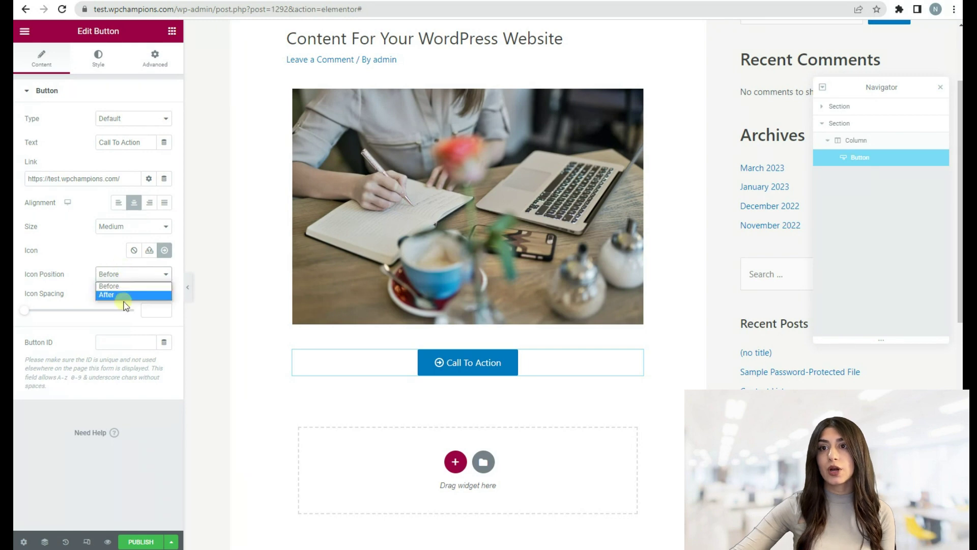
click(124, 294)
click(124, 273)
click(131, 287)
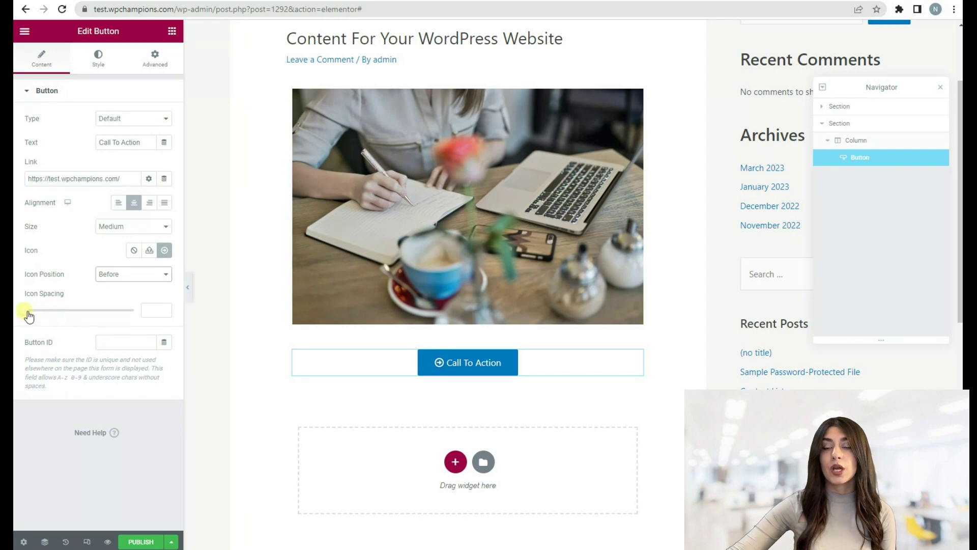
drag(26, 311, 48, 315)
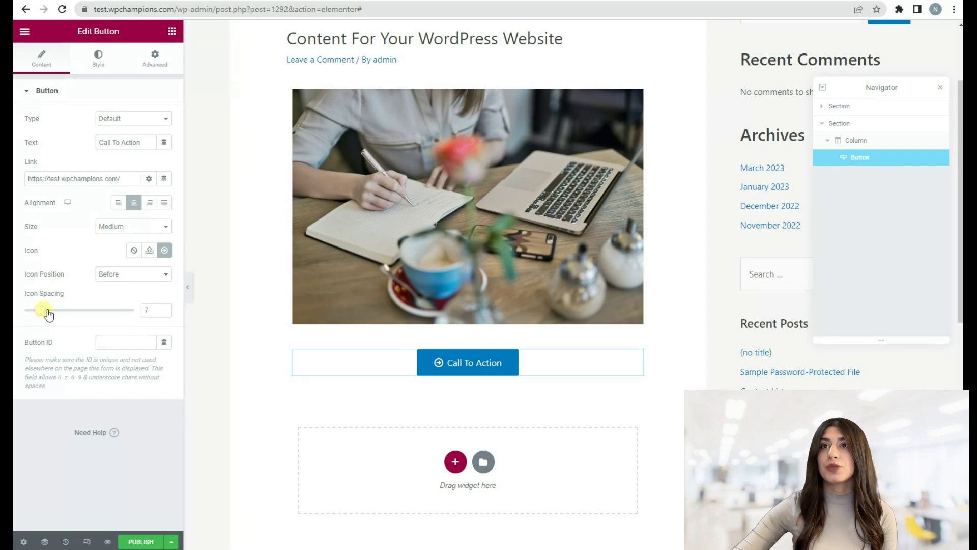
Show the button's Style settings and glance at its Typography options
click(101, 59)
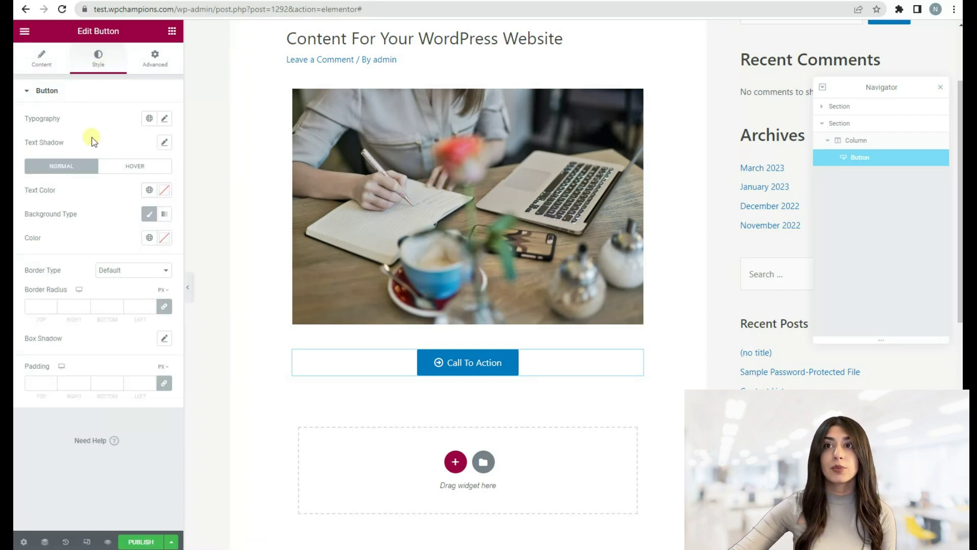
click(164, 118)
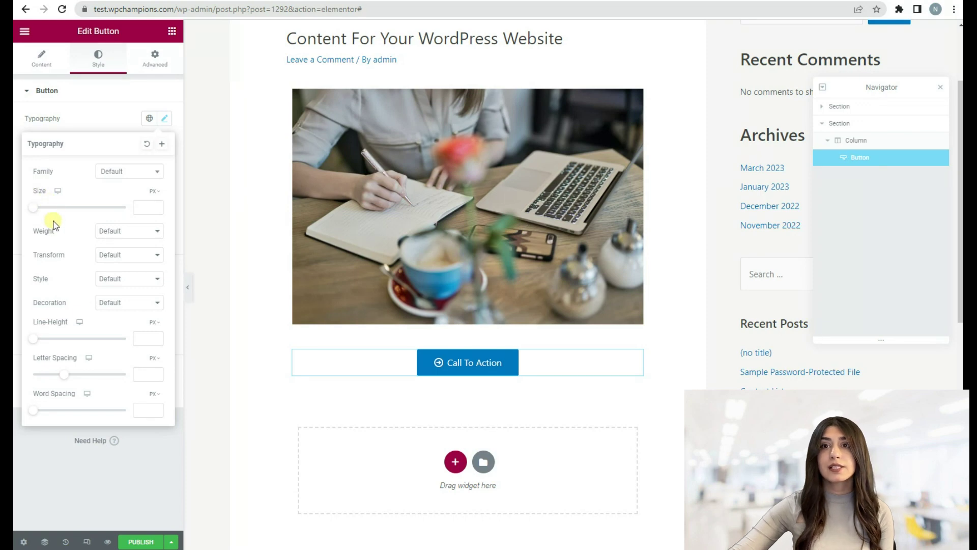
click(90, 121)
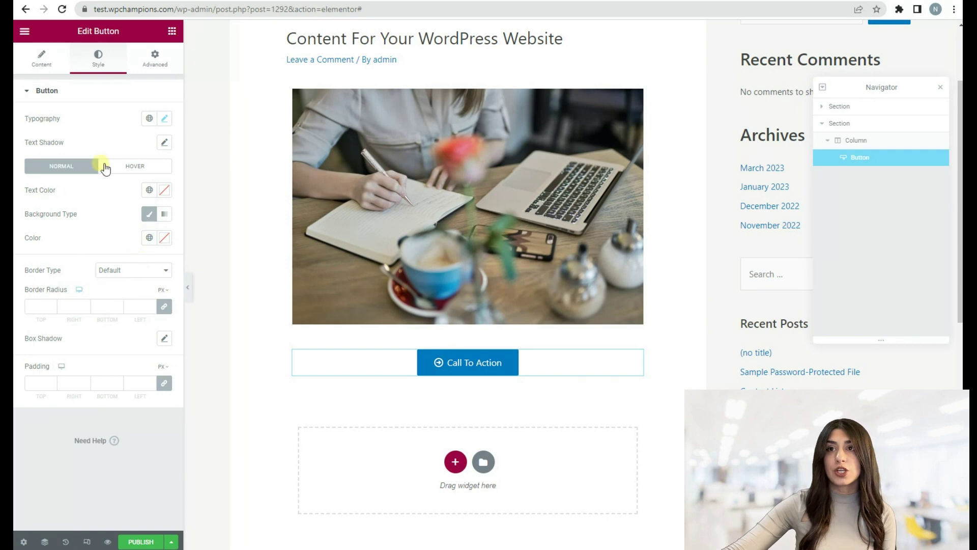
Set the button's hover background colour to navy #03105D
click(145, 168)
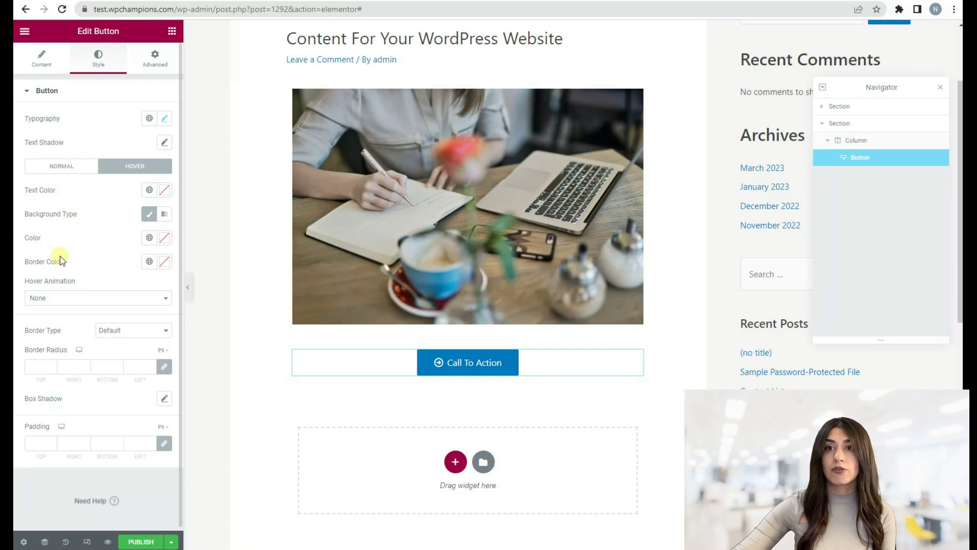
click(164, 237)
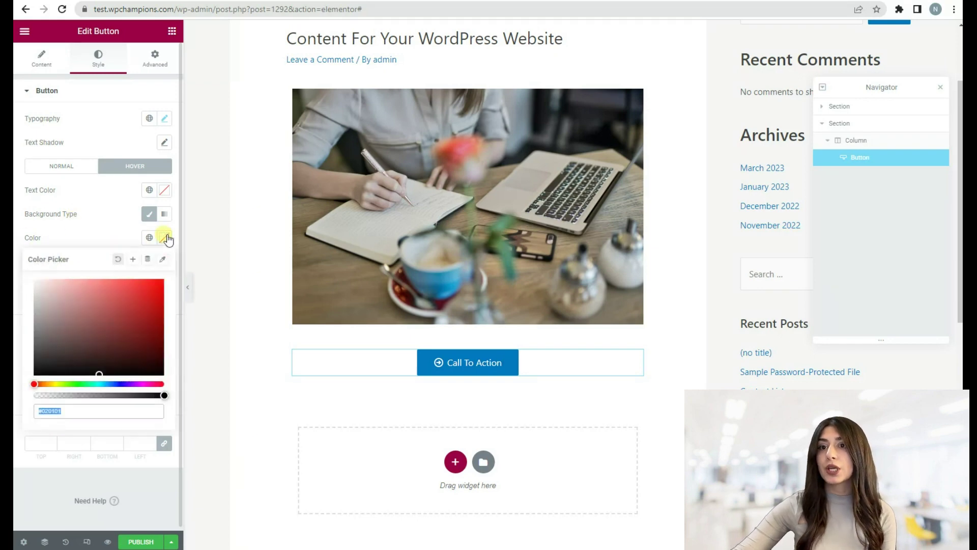
click(117, 384)
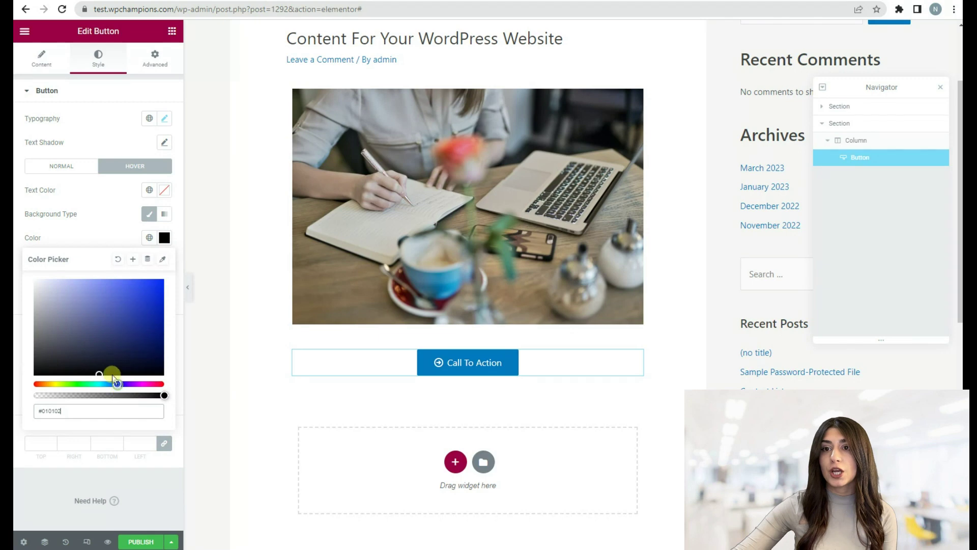
drag(99, 374, 159, 340)
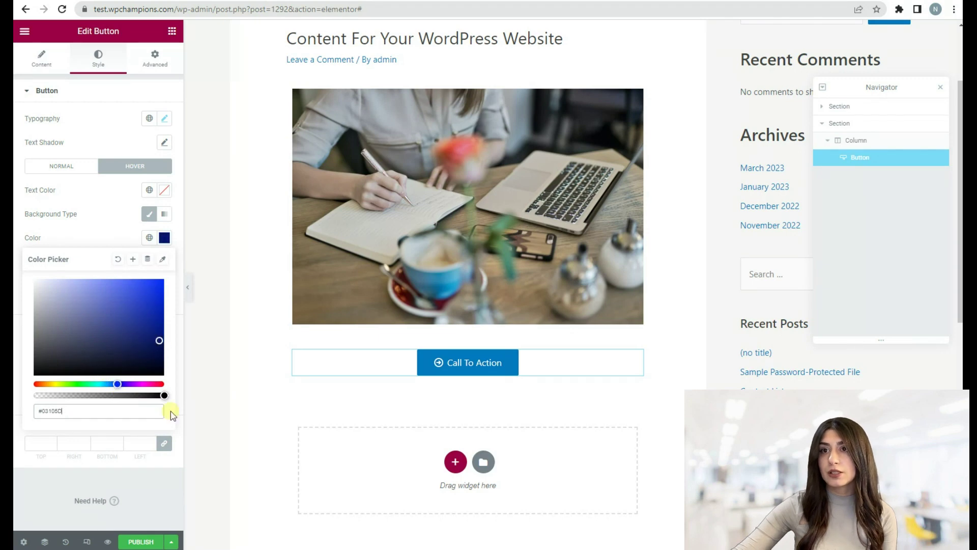
click(199, 372)
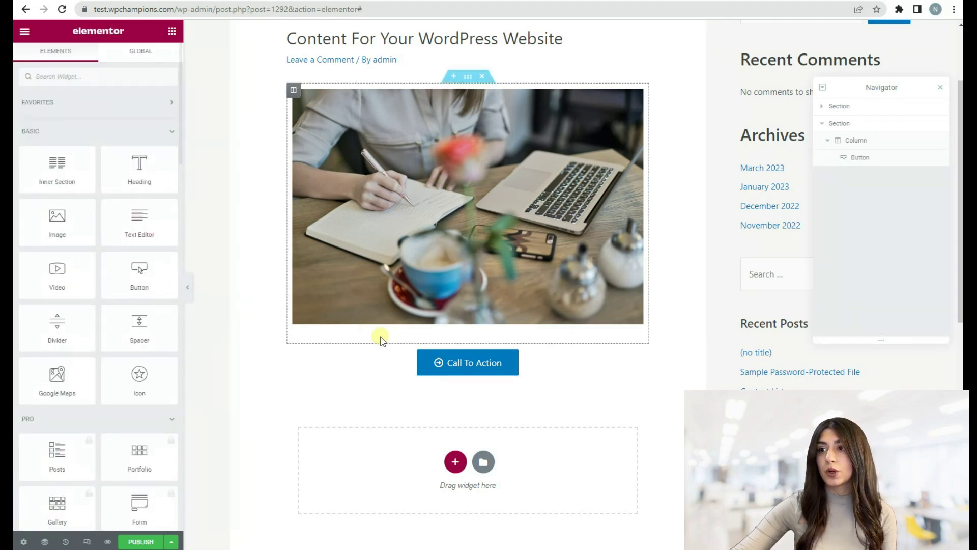
click(445, 363)
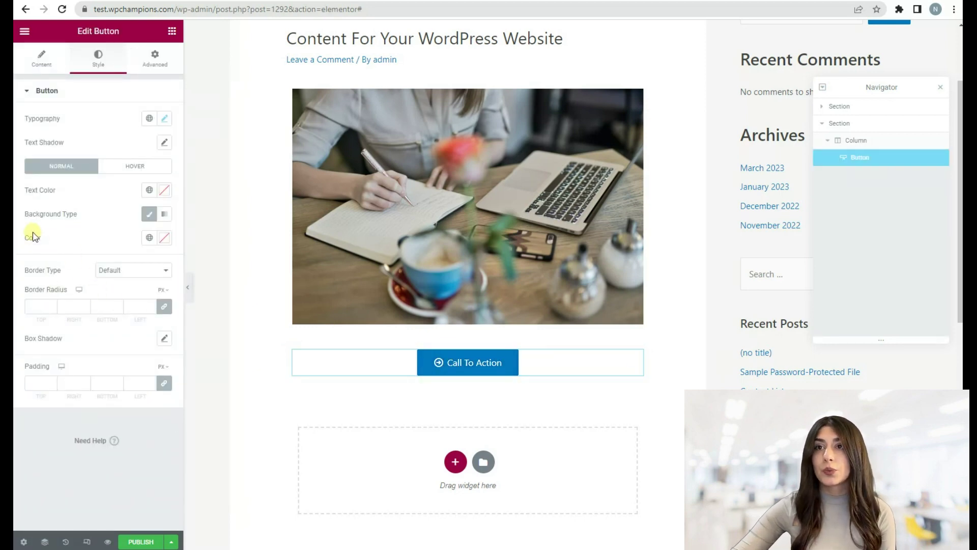
Set the hover animation to Grow, leaving the border type at Default
click(129, 167)
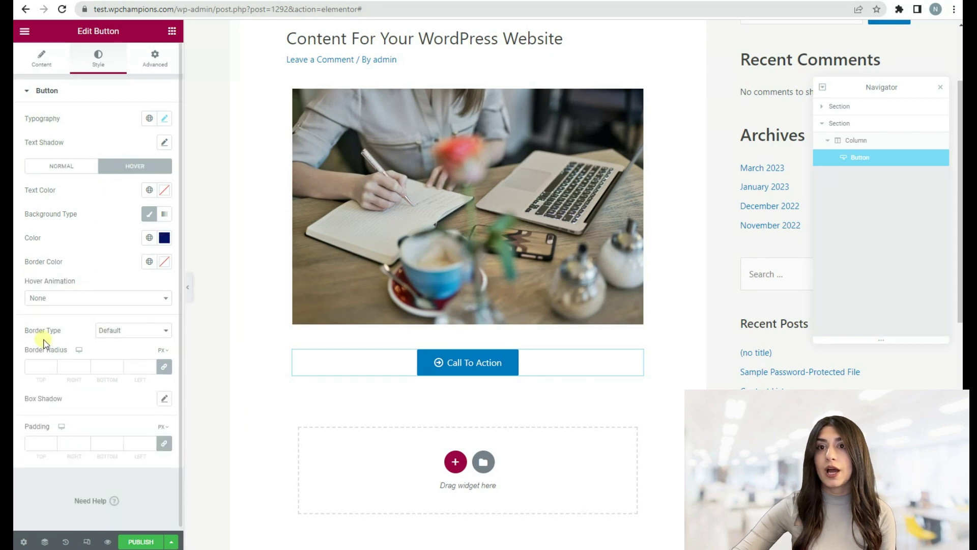
click(53, 300)
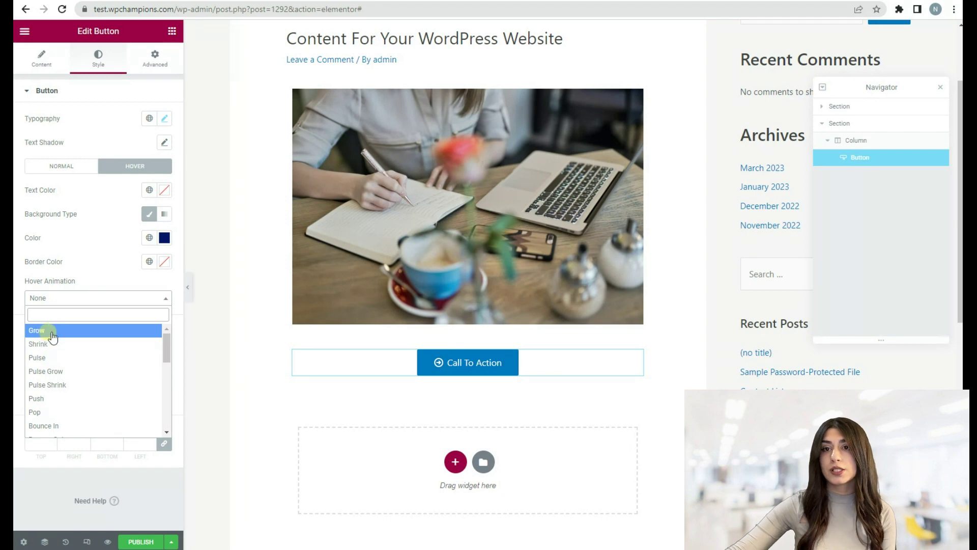
click(52, 337)
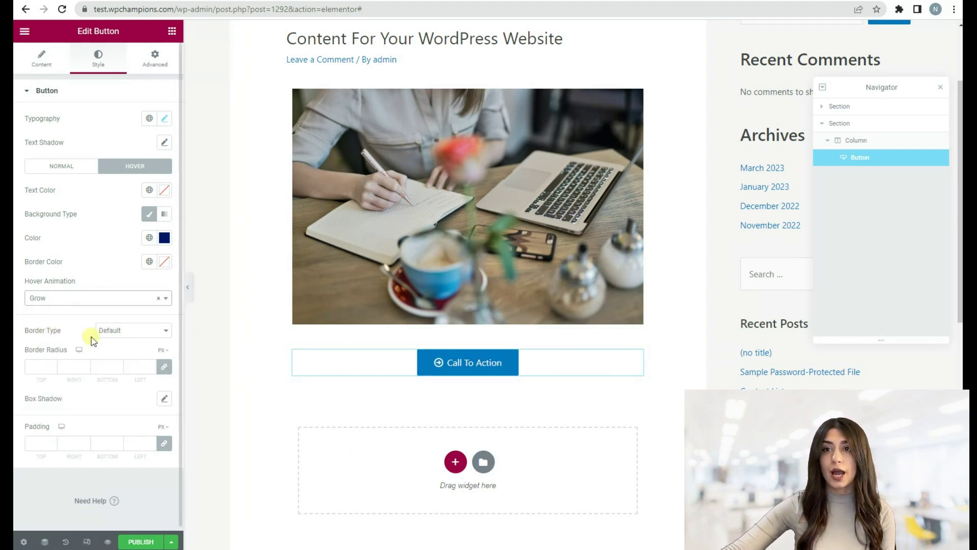
click(124, 329)
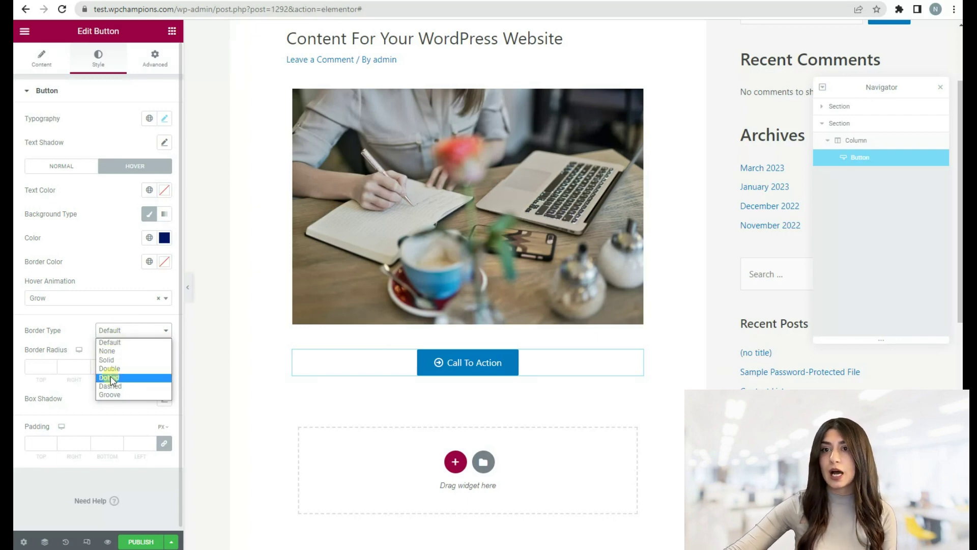
click(110, 343)
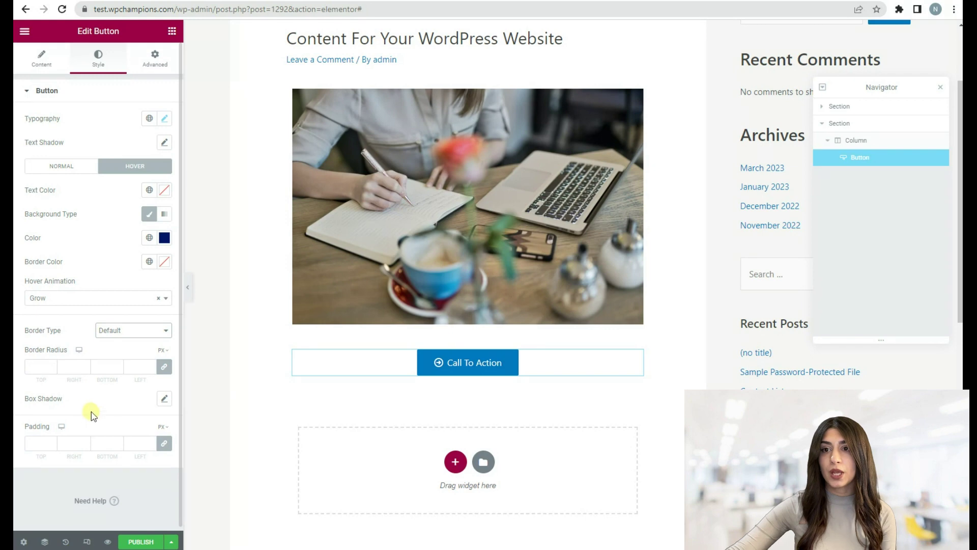
scroll(114, 391, down, 1)
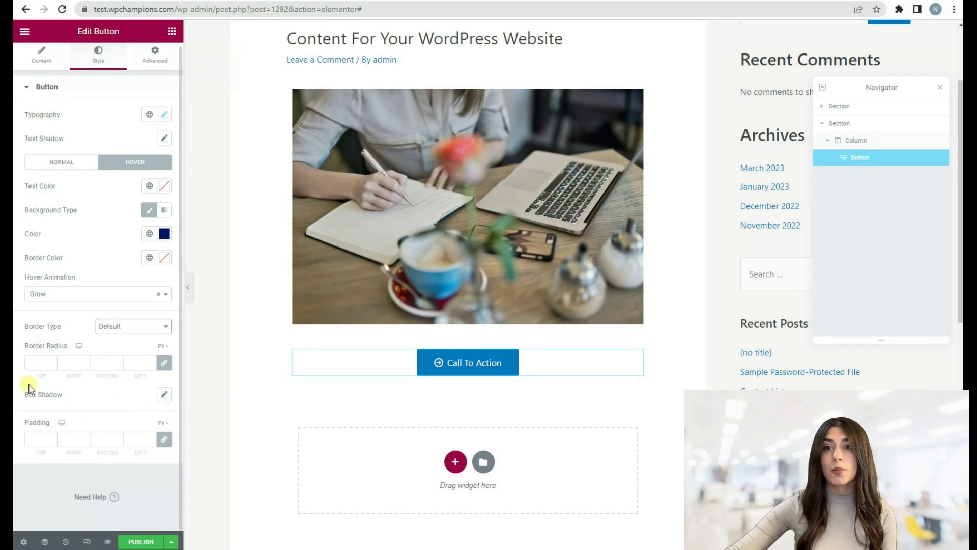
Give the hover state a grey box shadow: horizontal 0, vertical 0, blur 10
click(165, 397)
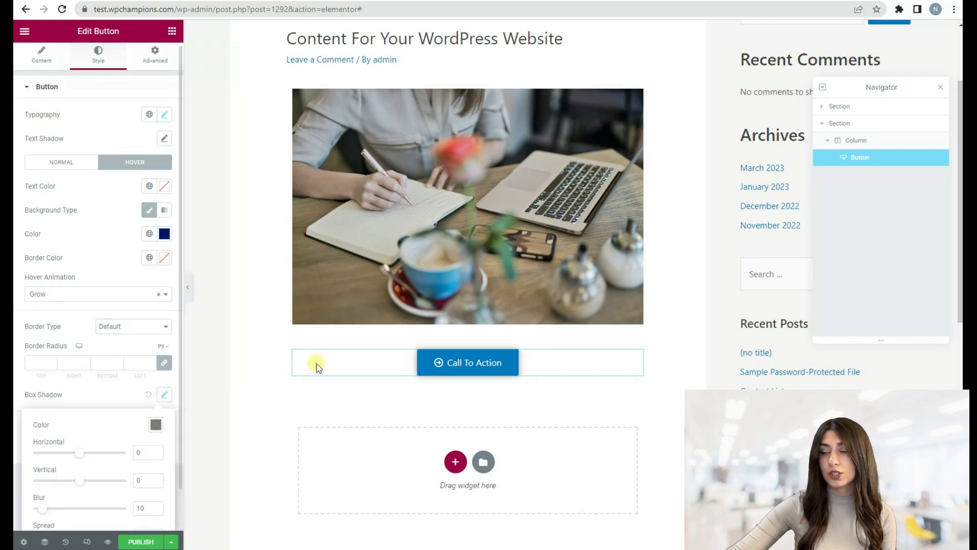